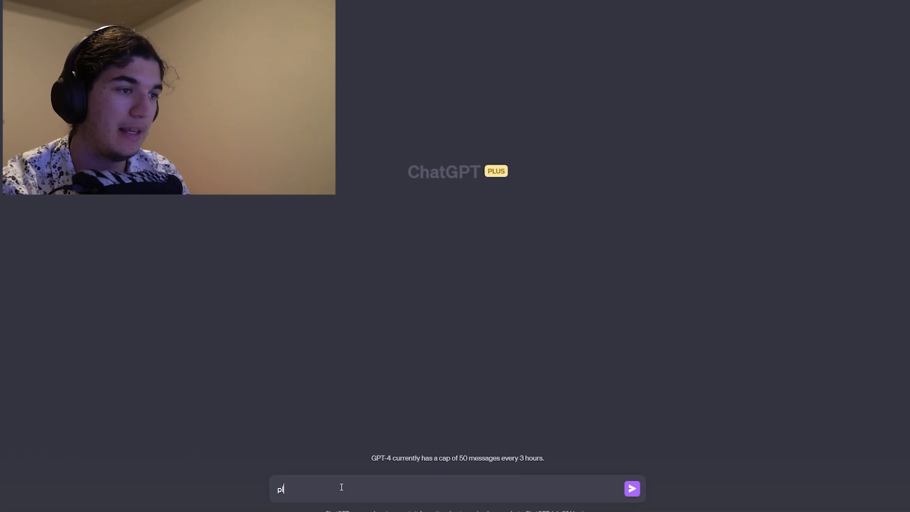
Ask for a Splunk SIEM query that finds username "bred1", IP "10.0.0.1" and the site of "dcterrace", and review the generated query.
{"action": "type", "text": "siem query for s"}
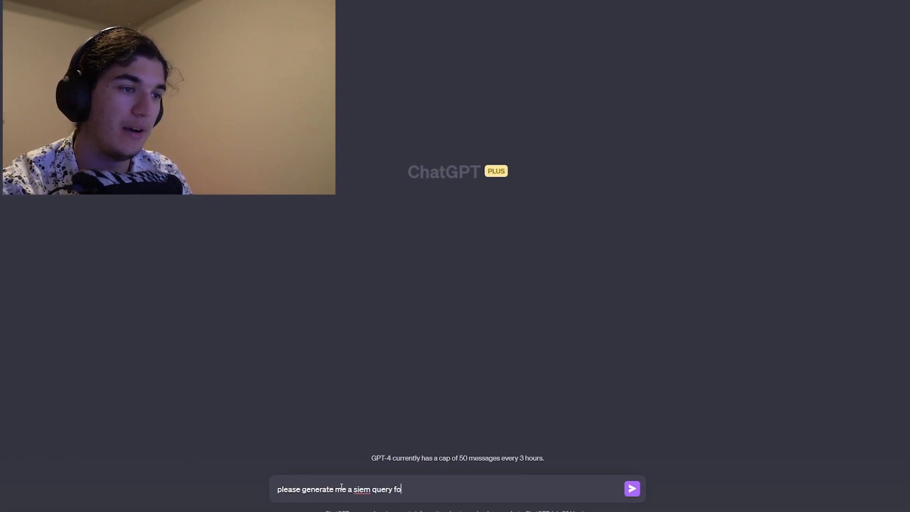
{"action": "type", "text": "plunk,"}
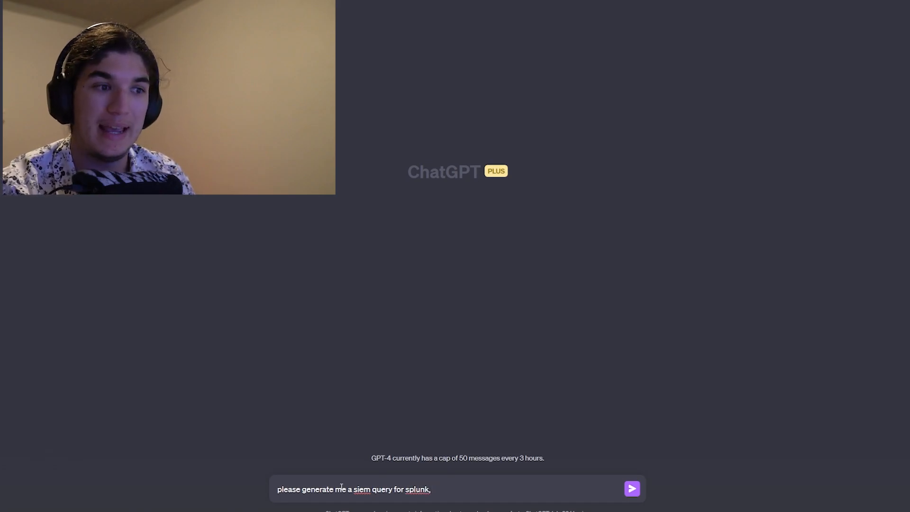
{"action": "type", "text": " i need to"}
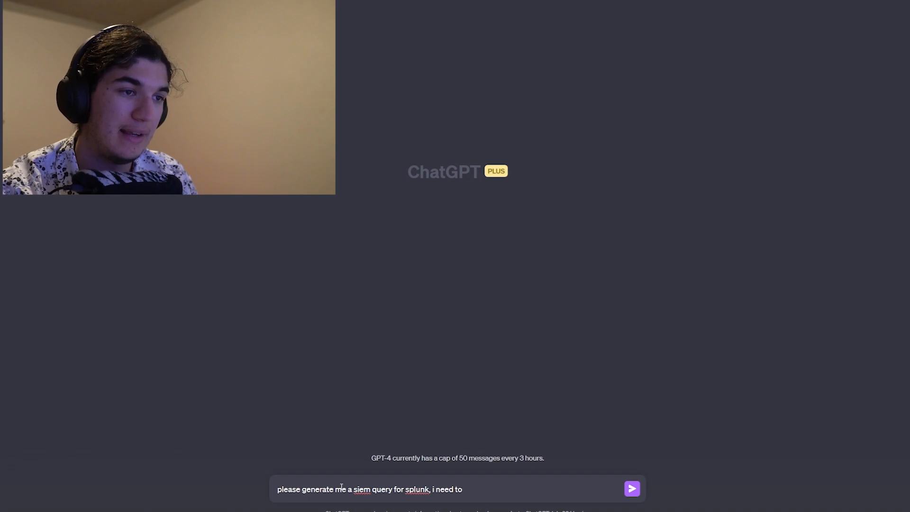
{"action": "type", "text": " find the username "}
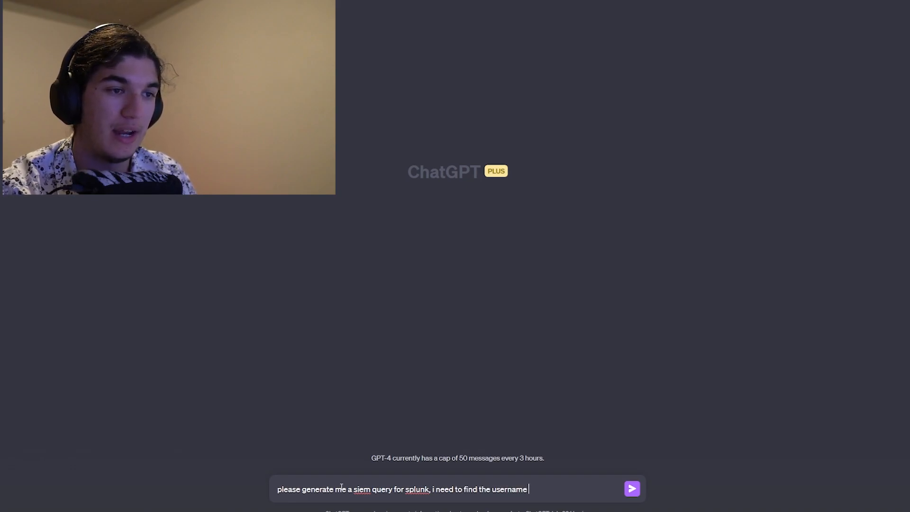
{"action": "type", "text": "\"bred1"}
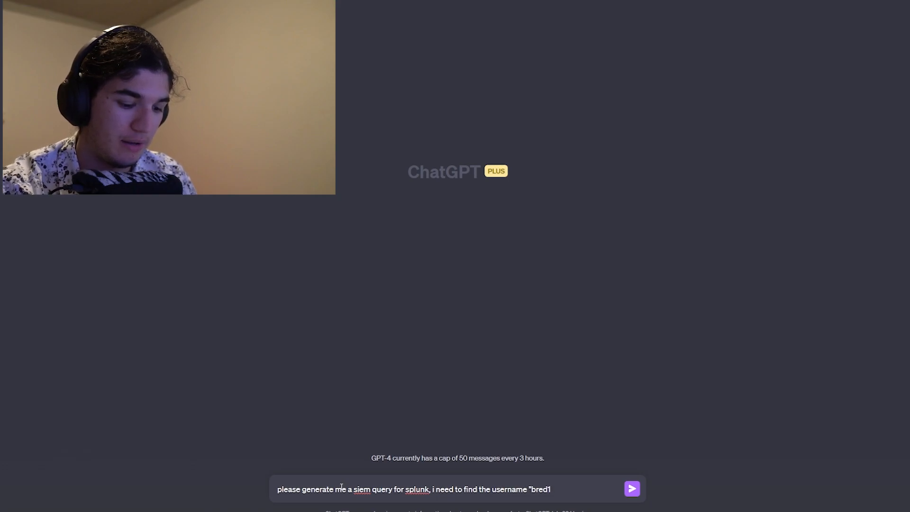
{"action": "type", "text": "\" and also the IP"}
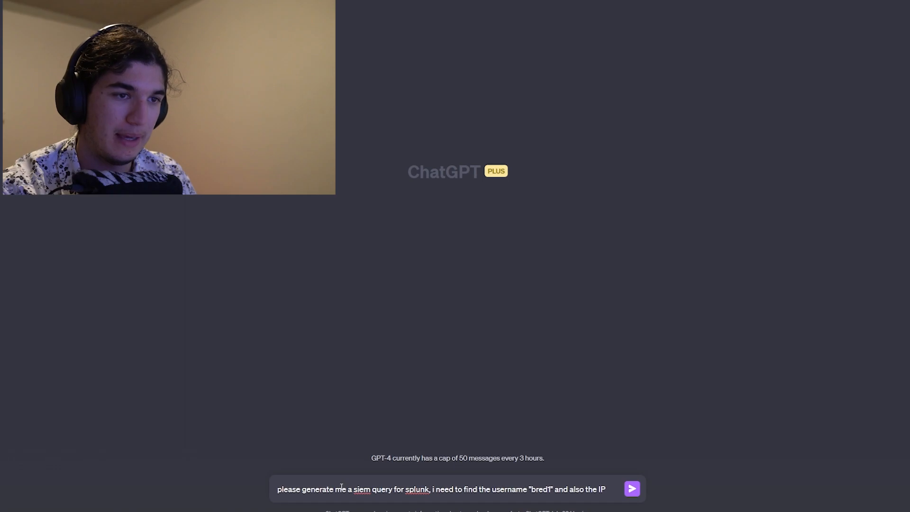
{"action": "type", "text": " \"10."}
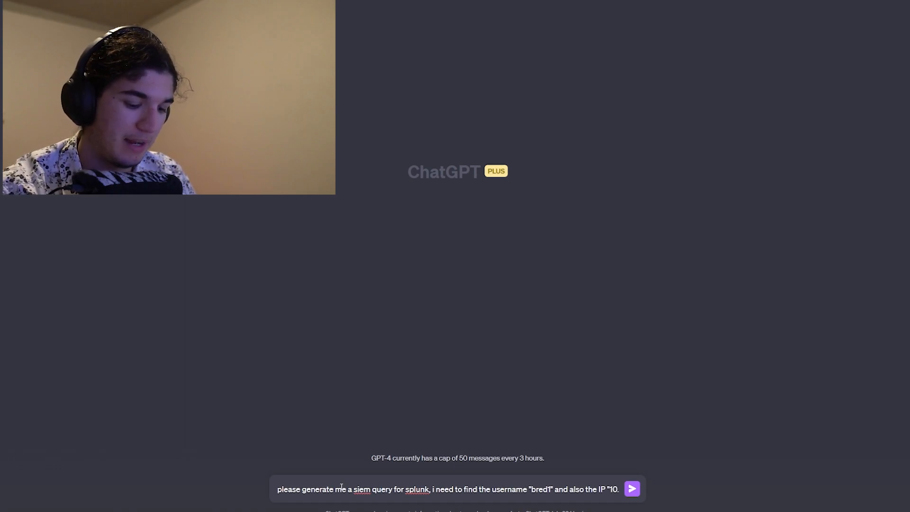
{"action": "type", "text": "0.0.0.1\" and also the site "}
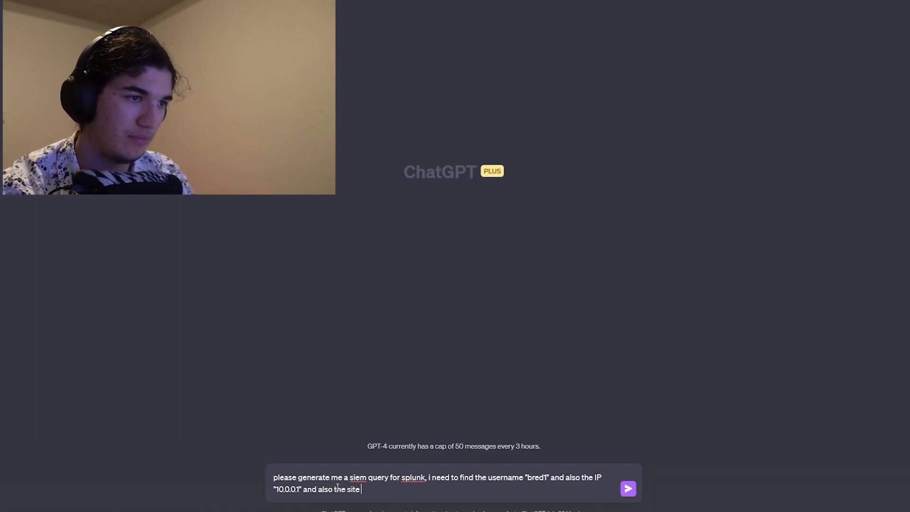
{"action": "type", "text": "of \"dc"}
{"action": "type", "text": "europe\""}
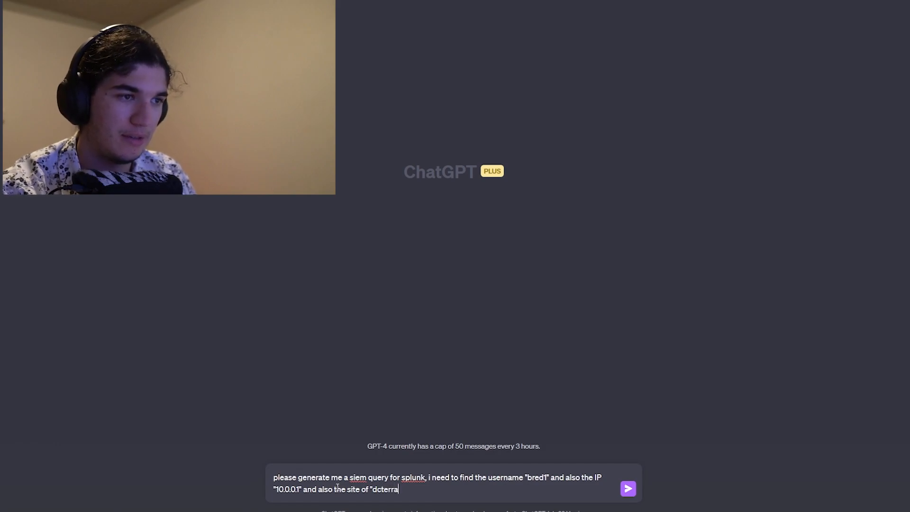
{"action": "key", "text": "Return"}
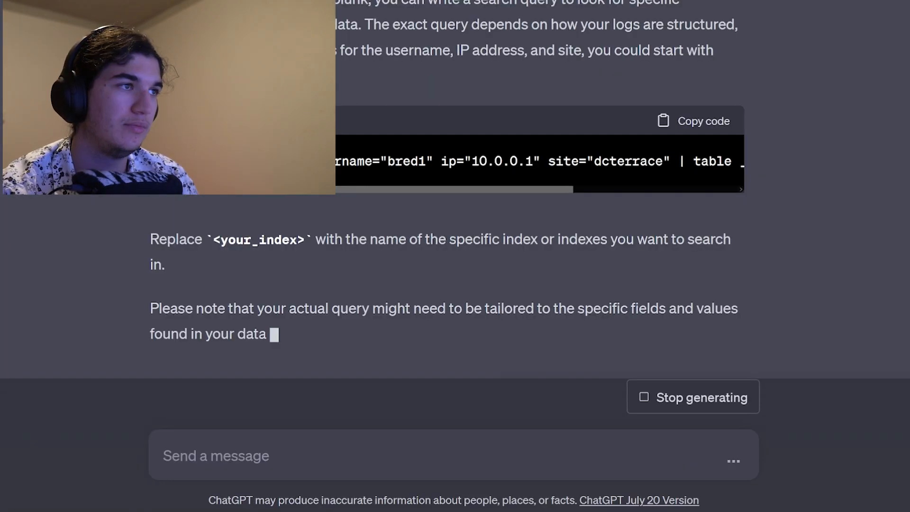
{"action": "scroll", "coordinate": [231, 220], "scroll_direction": "up", "scroll_amount": 3}
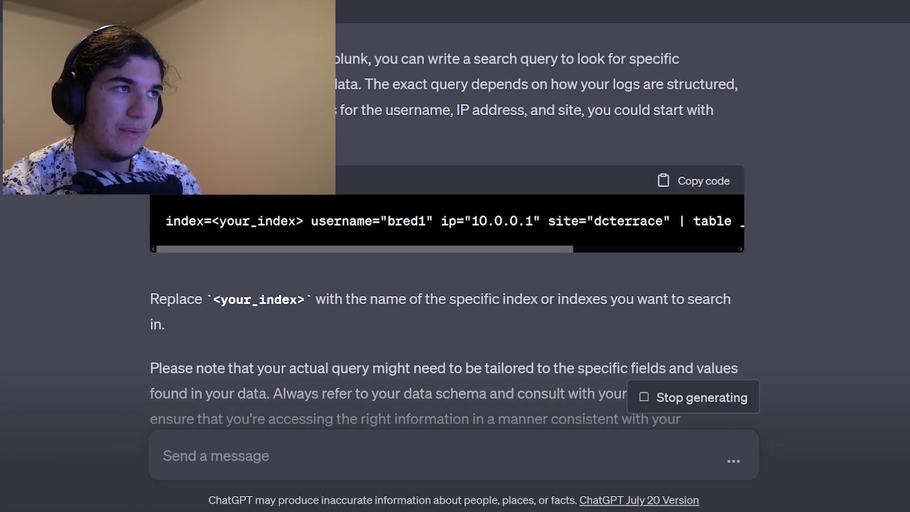
{"action": "left_click_drag", "start_coordinate": [167, 223], "coordinate": [452, 259]}
{"action": "left_click_drag", "start_coordinate": [393, 224], "coordinate": [480, 249]}
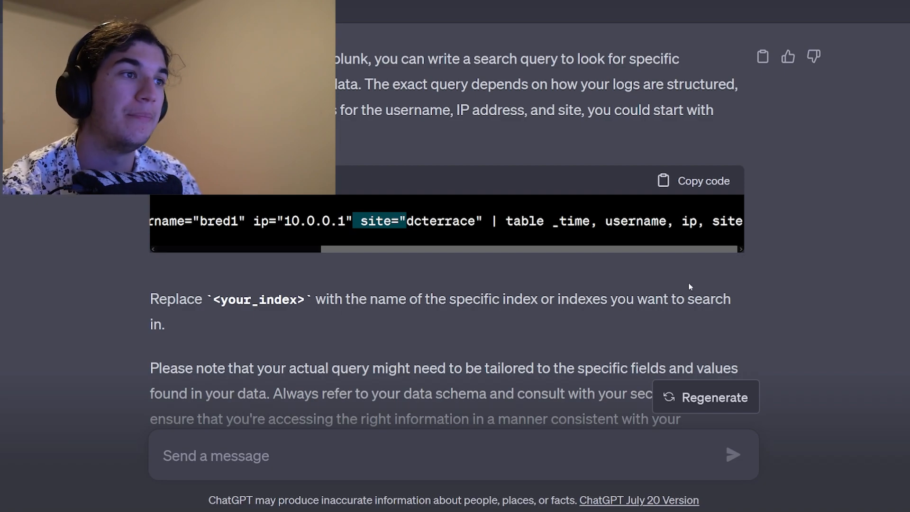
Ask what Windows event codes 1108 and 1110 mean, and review the Event ID 1110 explanation.
{"action": "scroll", "coordinate": [729, 293], "scroll_direction": "down", "scroll_amount": 3}
{"action": "left_click", "coordinate": [248, 437]}
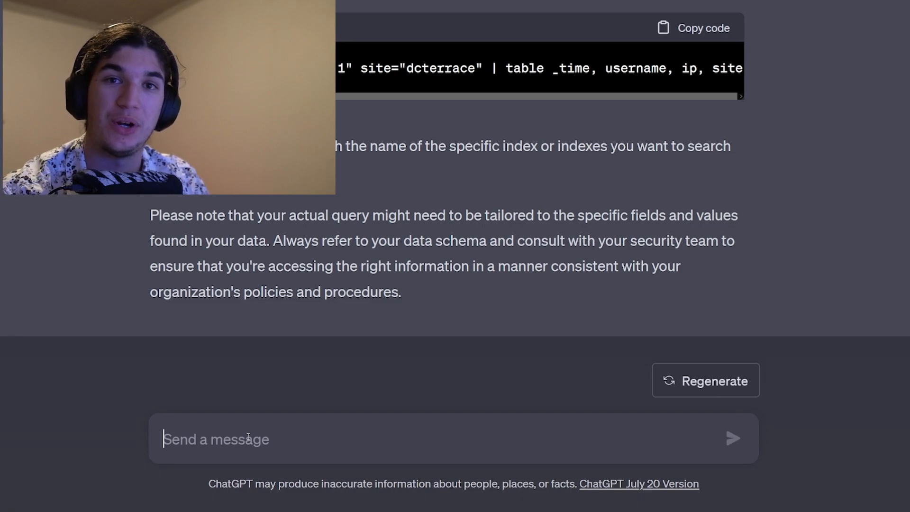
{"action": "type", "text": "what"}
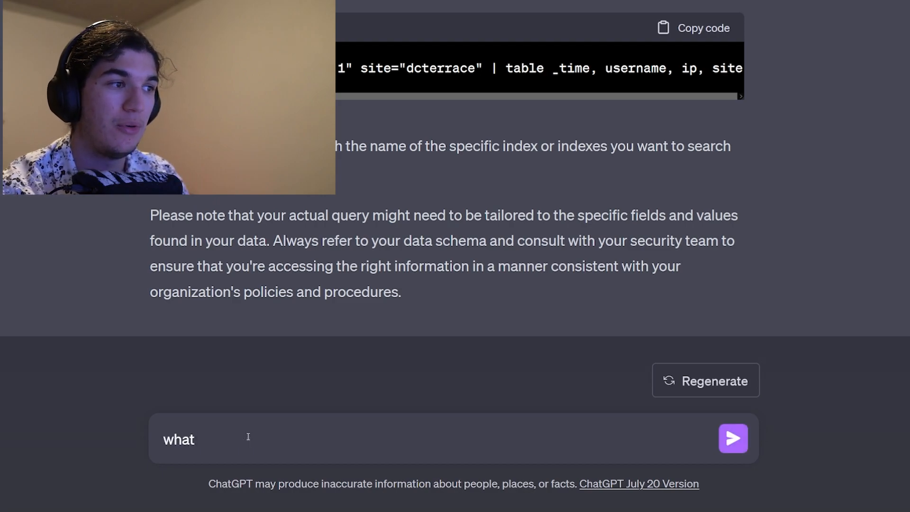
{"action": "type", "text": " does wincows w"}
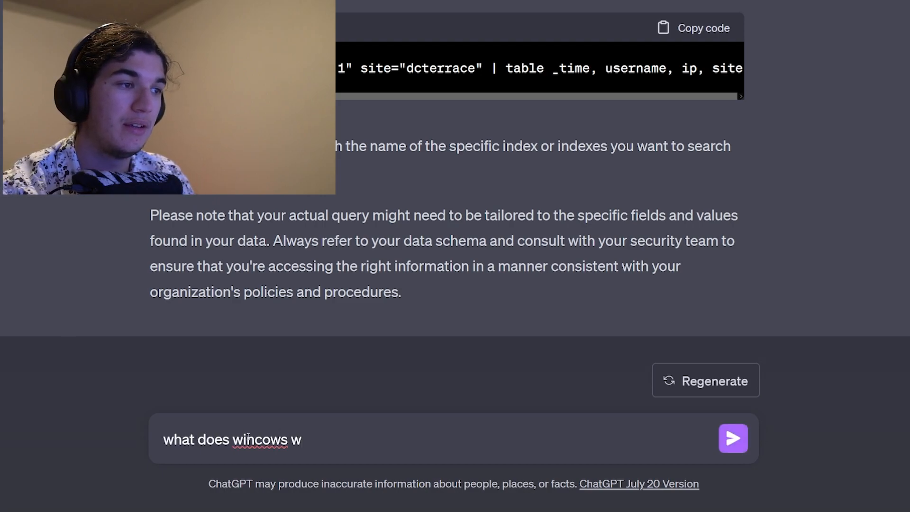
{"action": "key", "text": "BackSpace"}
{"action": "type", "text": "event "}
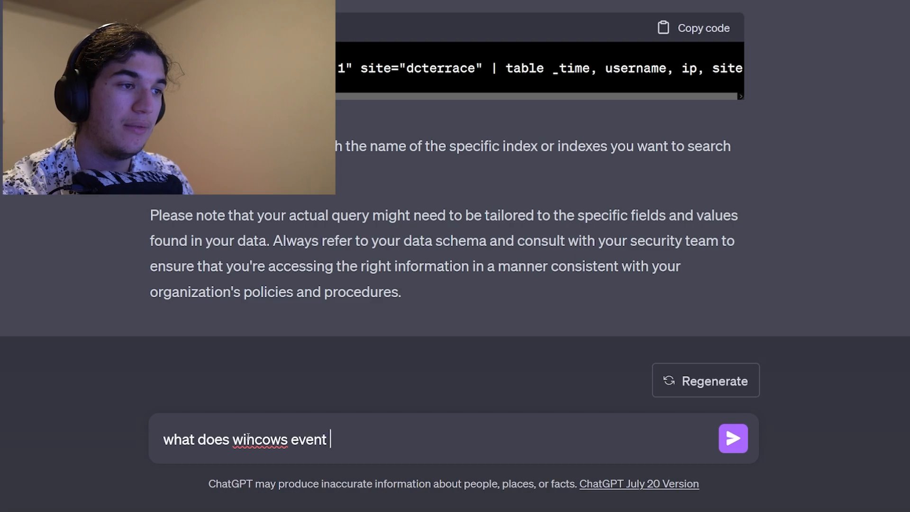
{"action": "type", "text": "code 1108"}
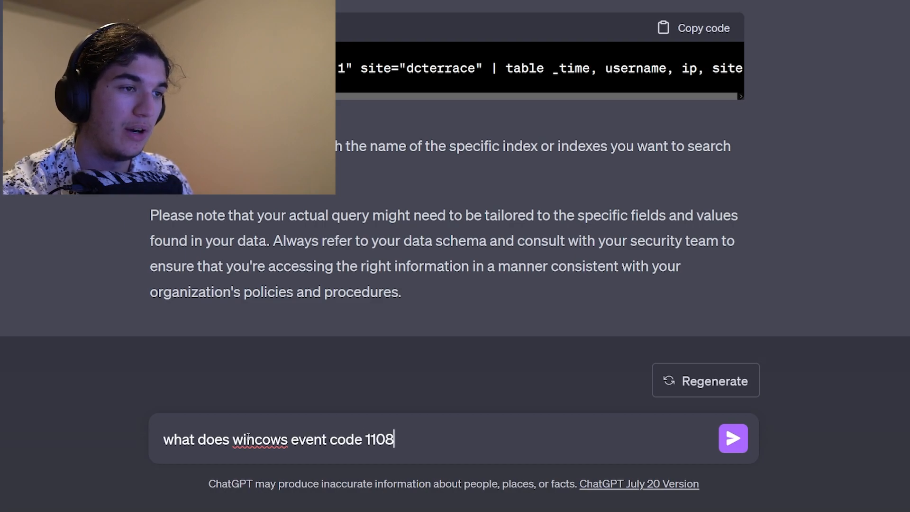
{"action": "type", "text": " and 1110"}
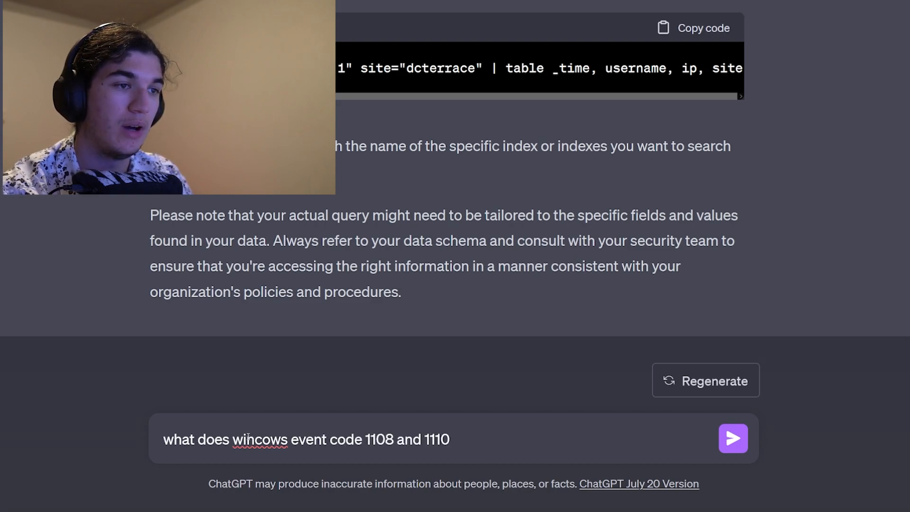
{"action": "key", "text": "Return"}
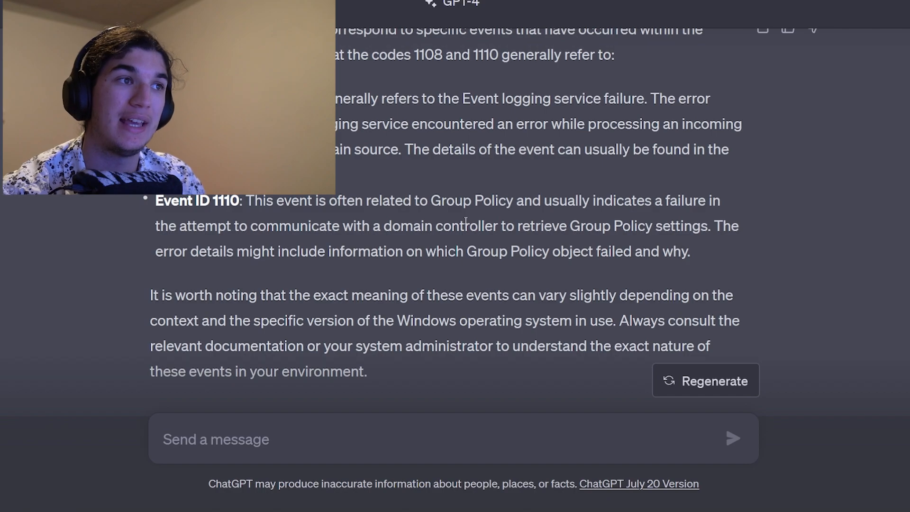
{"action": "left_click_drag", "start_coordinate": [575, 226], "coordinate": [723, 227]}
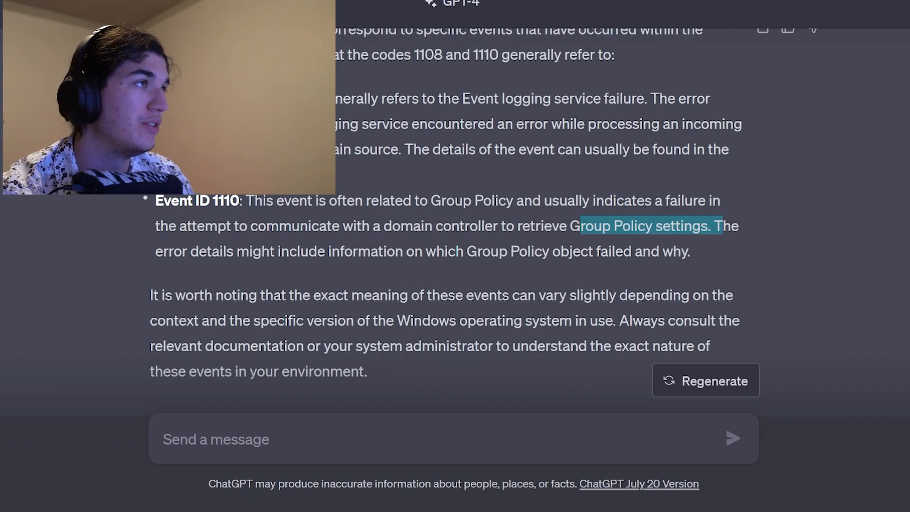
{"action": "left_click", "coordinate": [268, 199]}
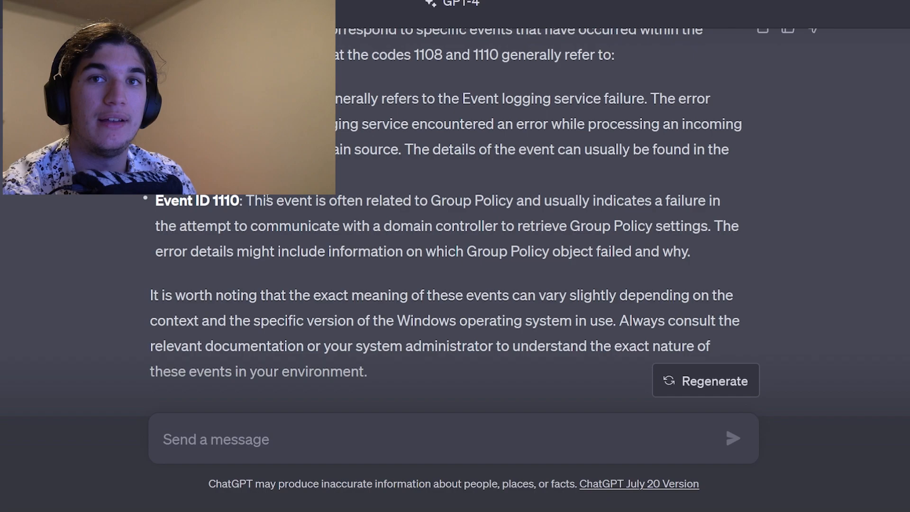
Begin a new message saying "i have a cyber incident im investigating, the user has logins from a different country".
{"action": "scroll", "coordinate": [100, 331], "scroll_direction": "down", "scroll_amount": 2}
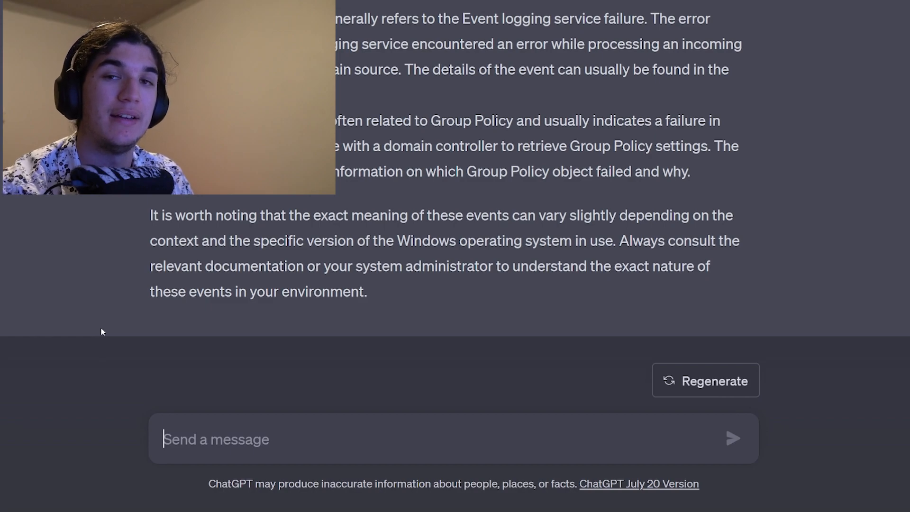
{"action": "type", "text": "i"}
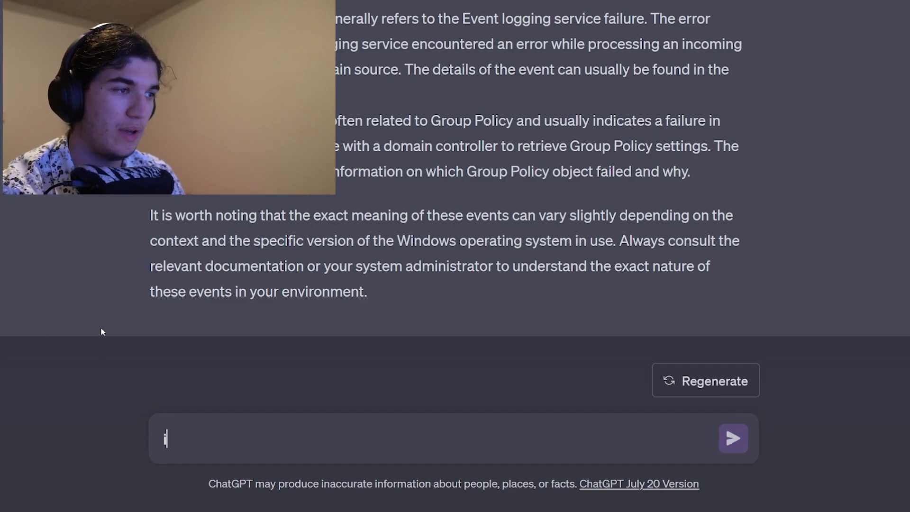
{"action": "type", "text": " have a cyber incid"}
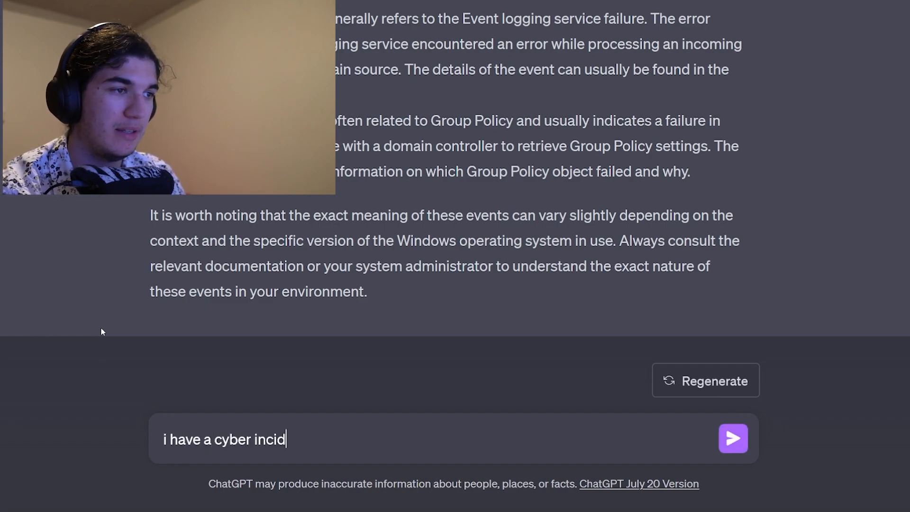
{"action": "type", "text": "ent im invest"}
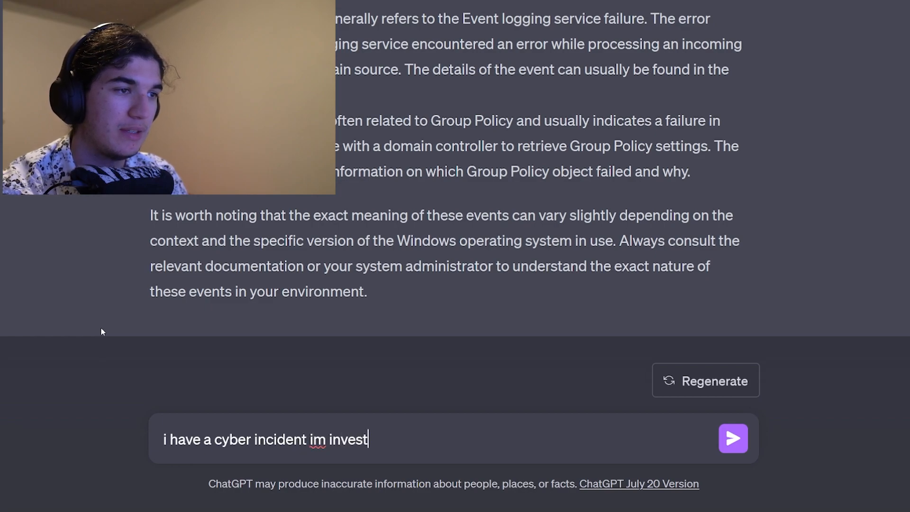
{"action": "type", "text": "igating, the user "}
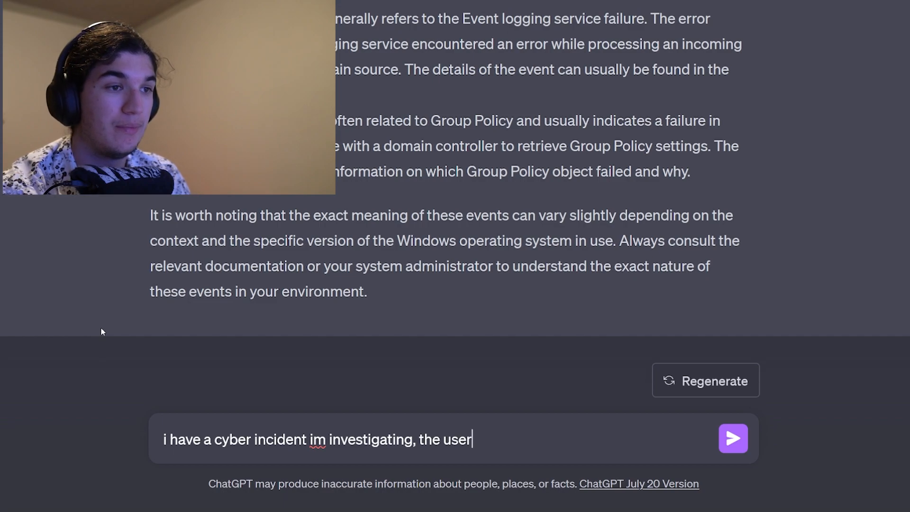
{"action": "type", "text": "has logins from a"}
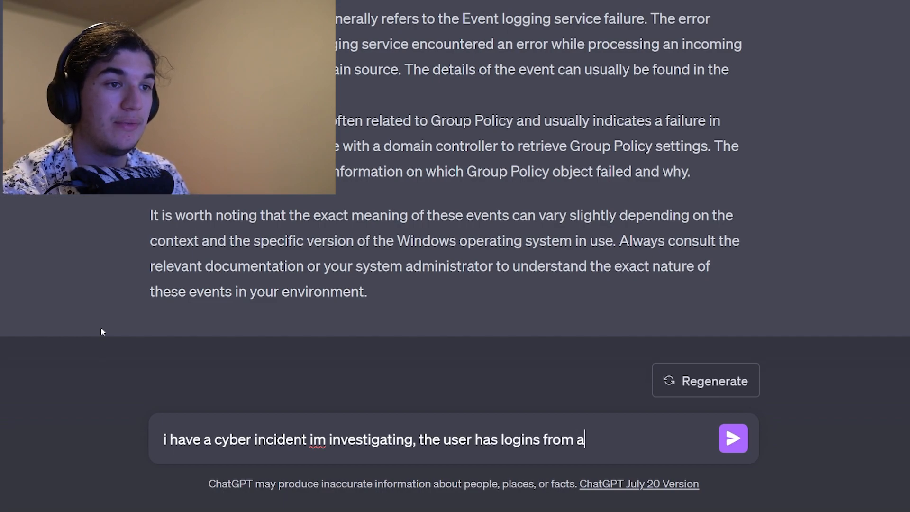
{"action": "type", "text": " different cou"}
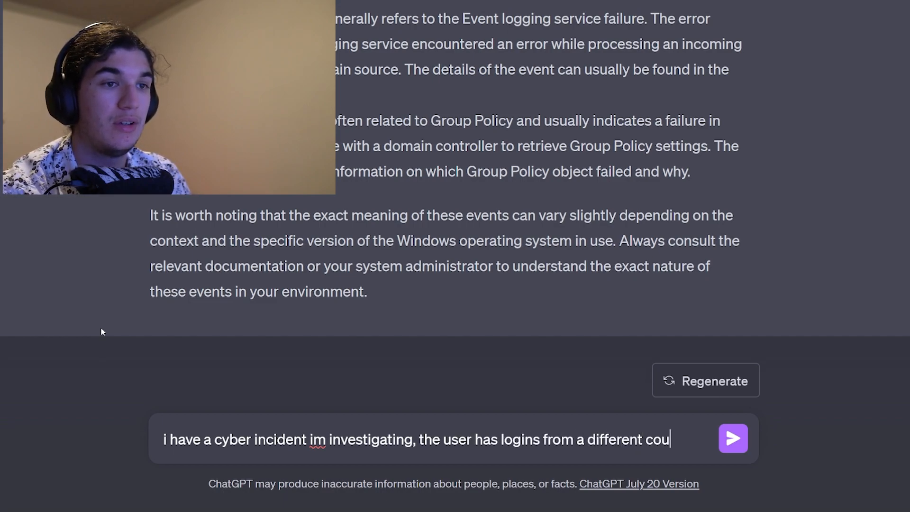
{"action": "type", "text": "ntry, they"}
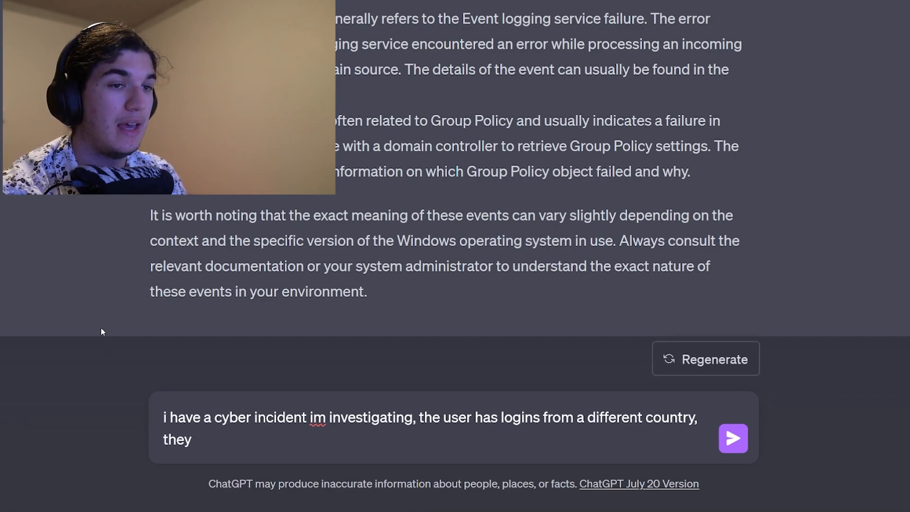
Continue the incident message with "they said they havnt logged in from that country before or are traveling currently".
{"action": "type", "text": " said they"}
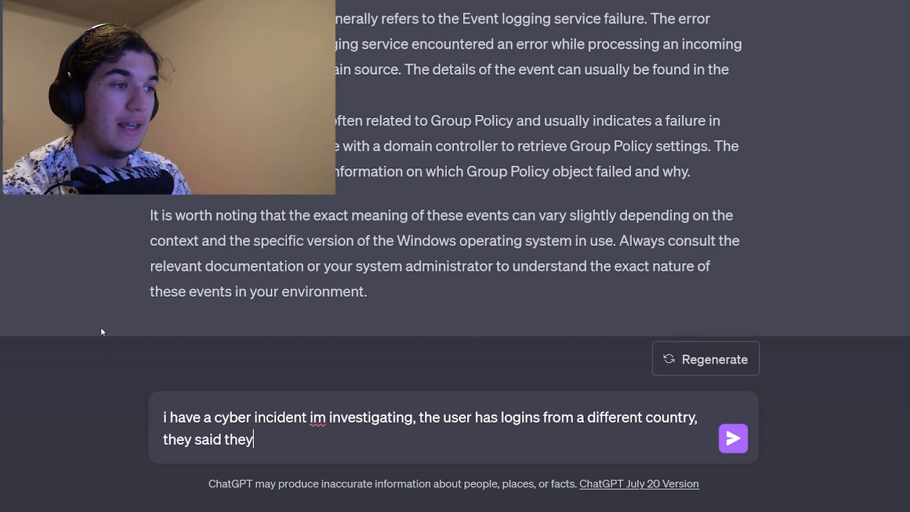
{"action": "type", "text": " havnt logged"}
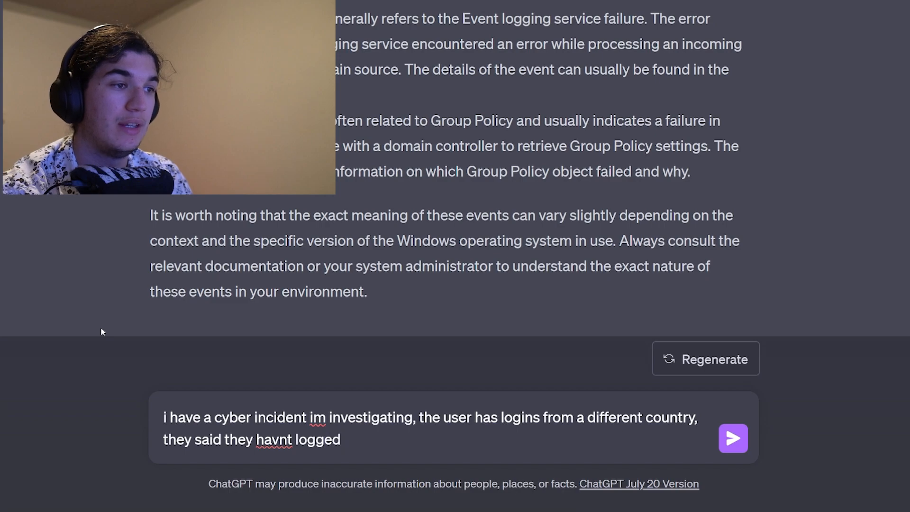
{"action": "type", "text": " in from that"}
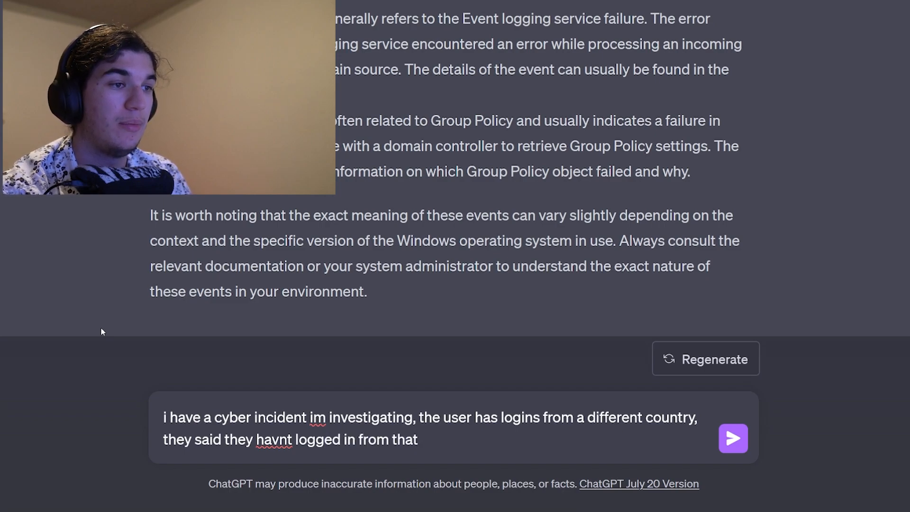
{"action": "type", "text": " country before,"}
{"action": "key", "text": "BackSpace"}
{"action": "type", "text": "or are travelin"}
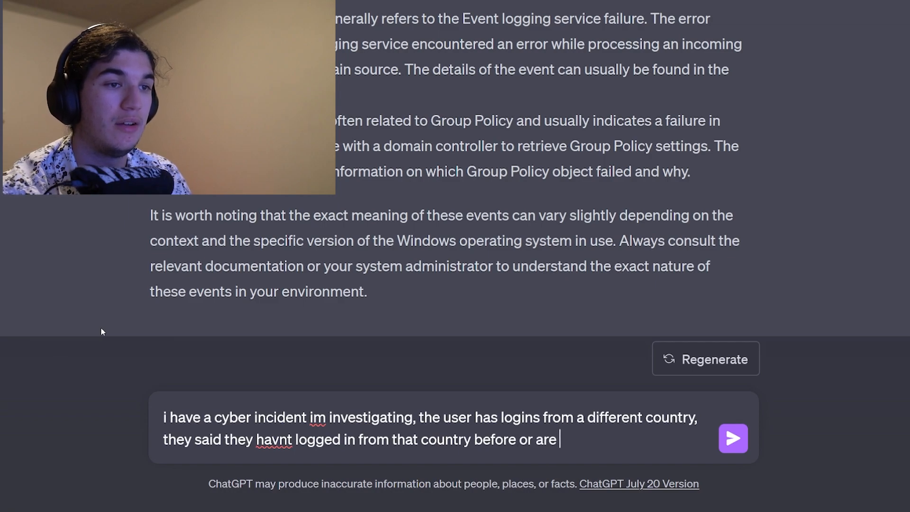
{"action": "type", "text": "g cu"}
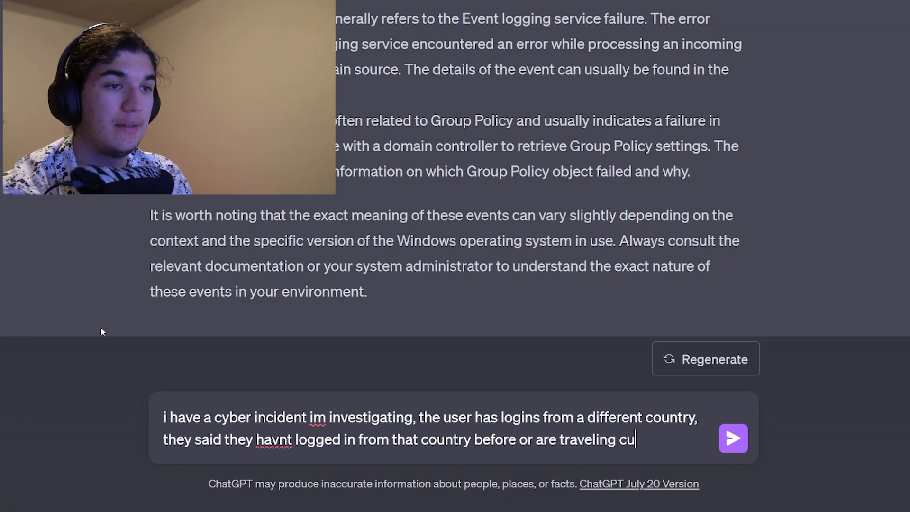
{"action": "type", "text": "rrently, the user "}
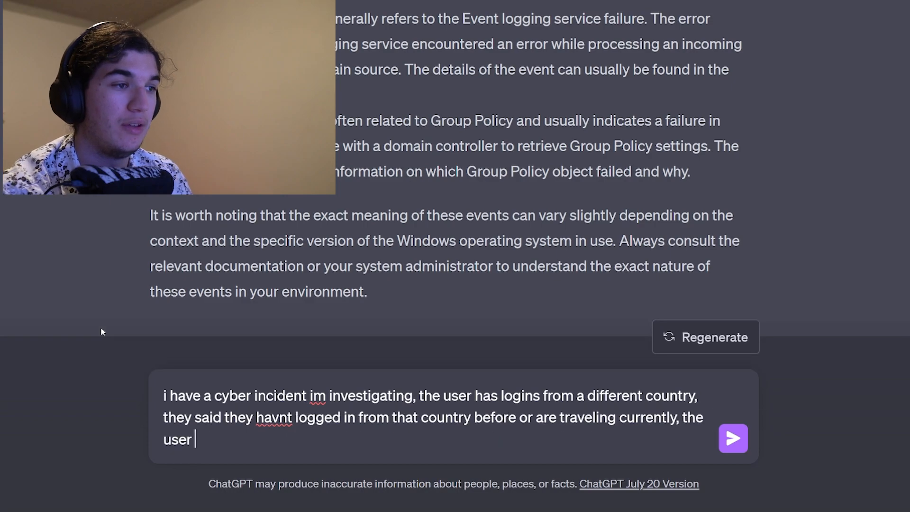
Finish the message with "the user has mfa setup, what would the next steps be" and send it.
{"action": "type", "text": "has mfa setup, what"}
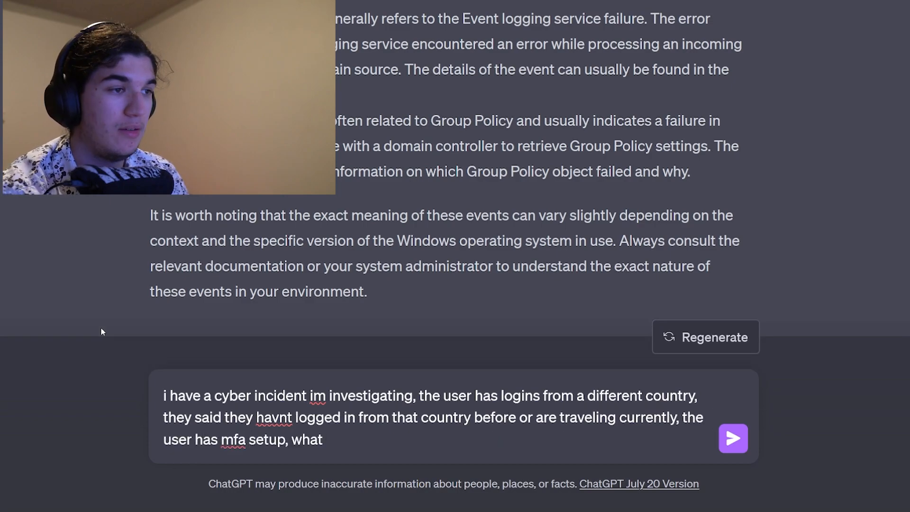
{"action": "type", "text": " would the next steps b"}
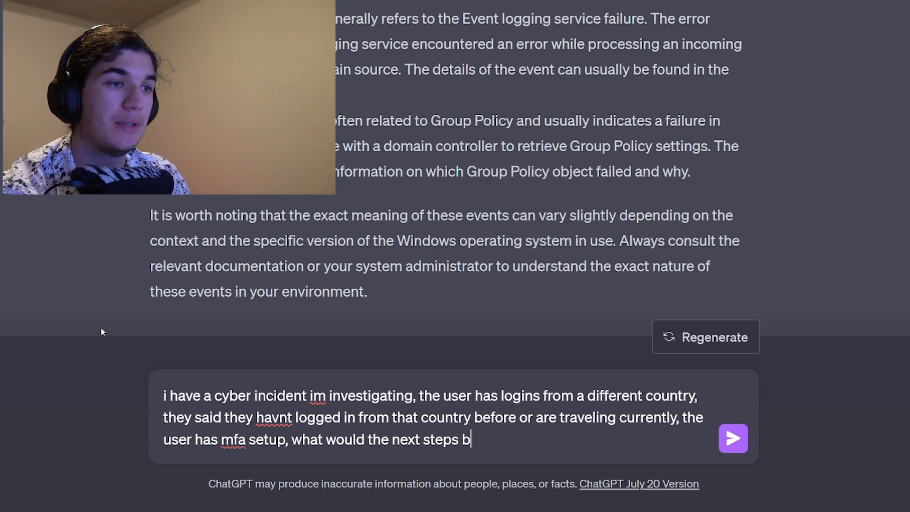
{"action": "key", "text": "Return"}
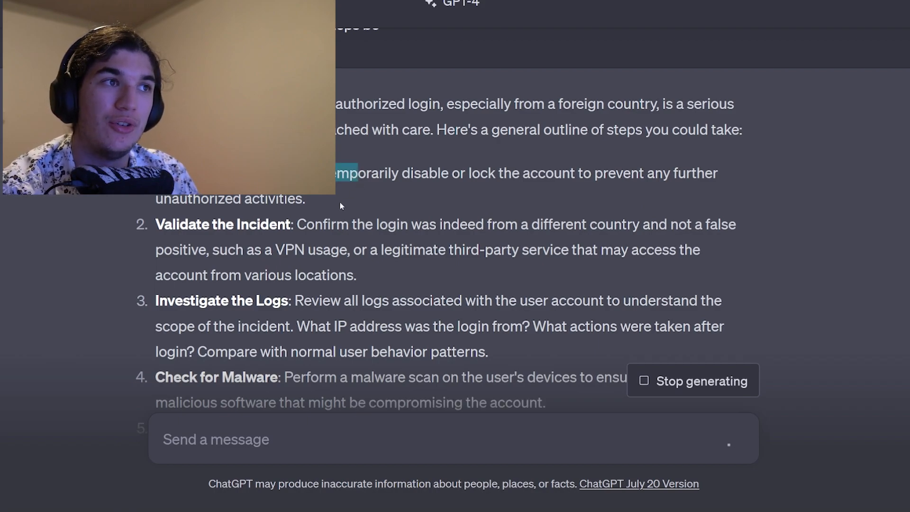
Review the suggested response steps on locking the account, validating the incident, investigating logs, checking for malware and reviewing MFA.
{"action": "left_click_drag", "start_coordinate": [359, 174], "coordinate": [611, 191]}
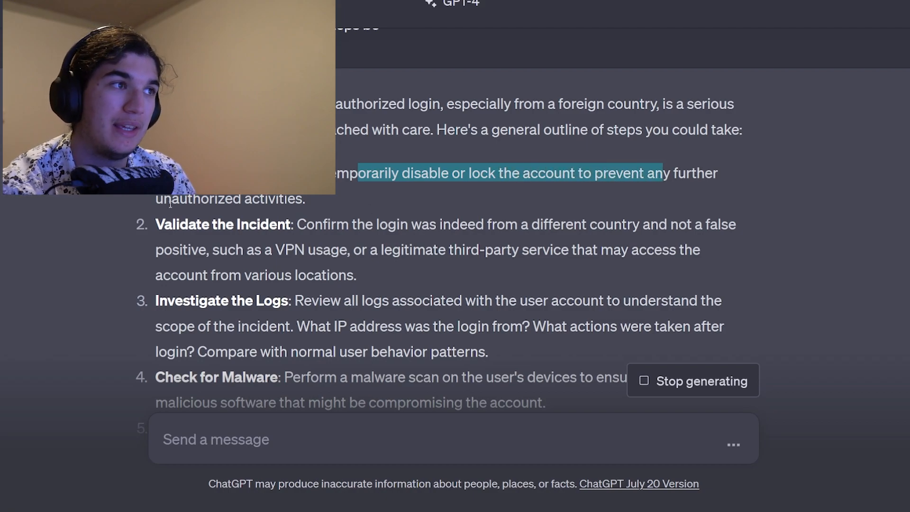
{"action": "left_click_drag", "start_coordinate": [171, 203], "coordinate": [325, 209]}
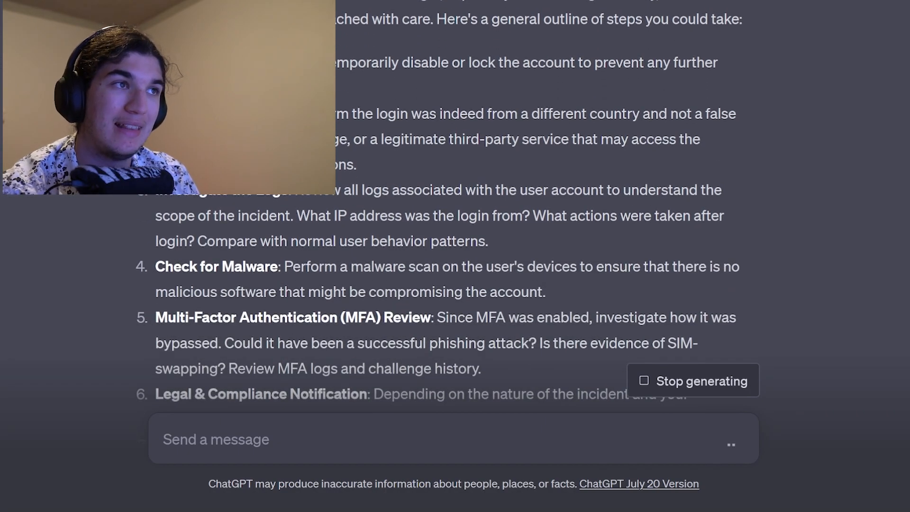
{"action": "left_click_drag", "start_coordinate": [451, 113], "coordinate": [722, 115]}
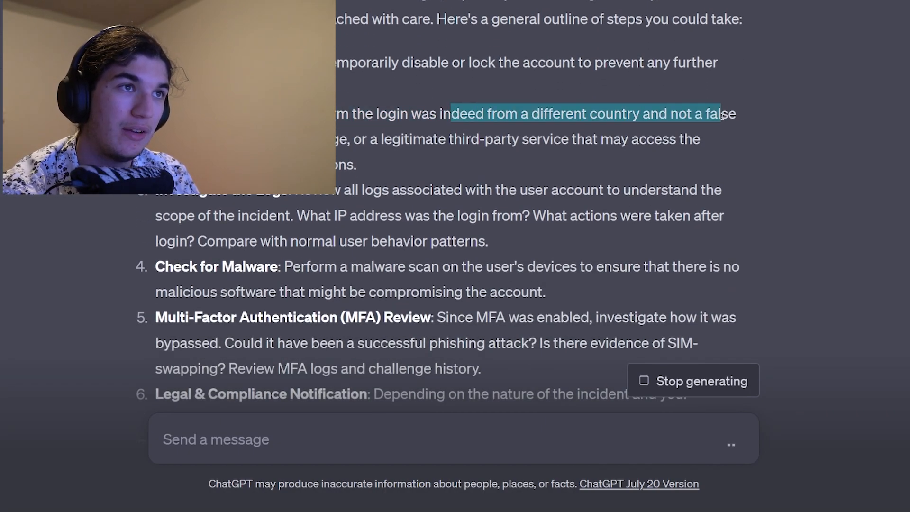
{"action": "left_click", "coordinate": [560, 113]}
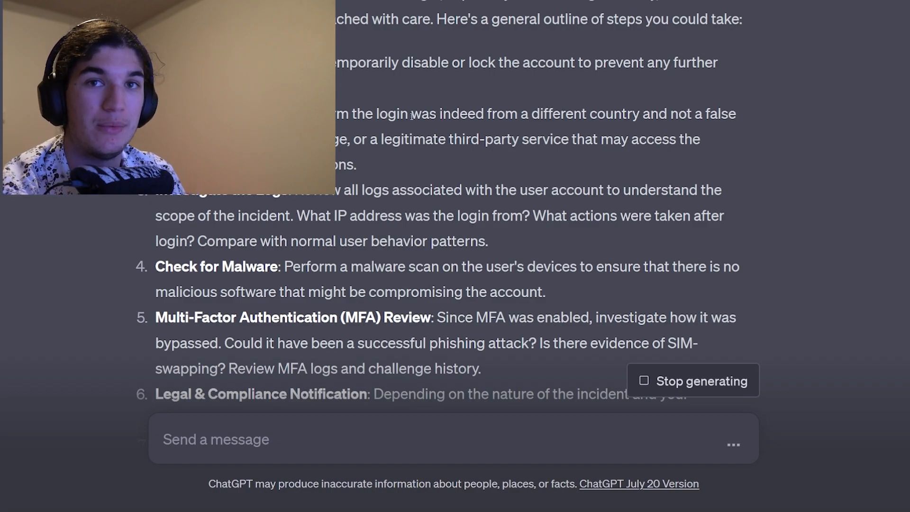
{"action": "left_click_drag", "start_coordinate": [215, 191], "coordinate": [605, 215]}
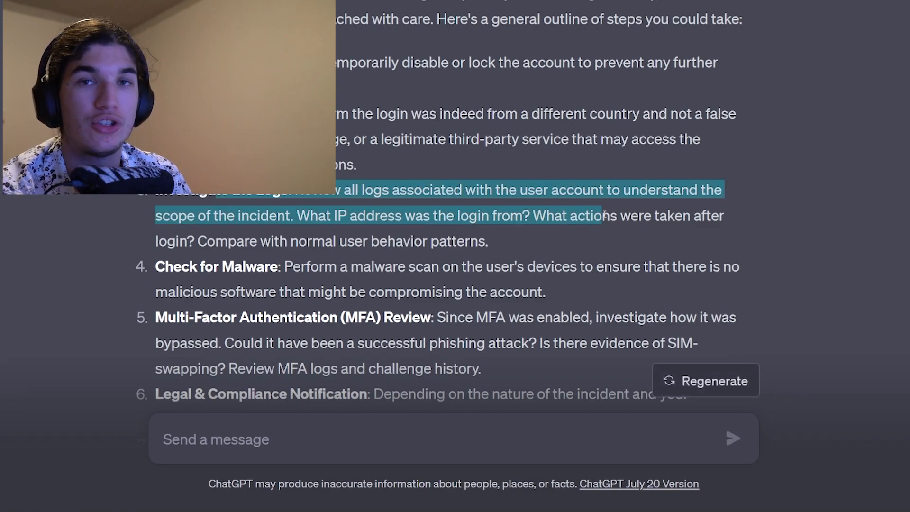
{"action": "scroll", "coordinate": [444, 236], "scroll_direction": "down", "scroll_amount": 3}
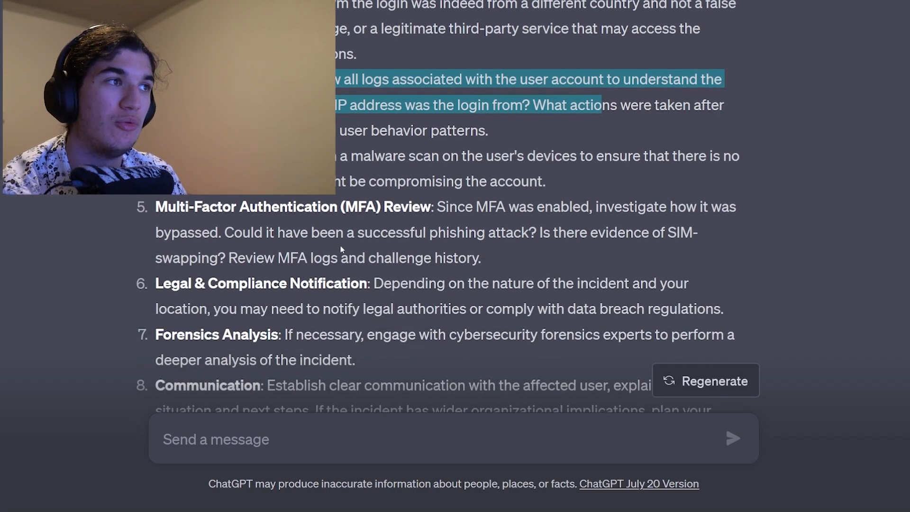
{"action": "left_click", "coordinate": [601, 105]}
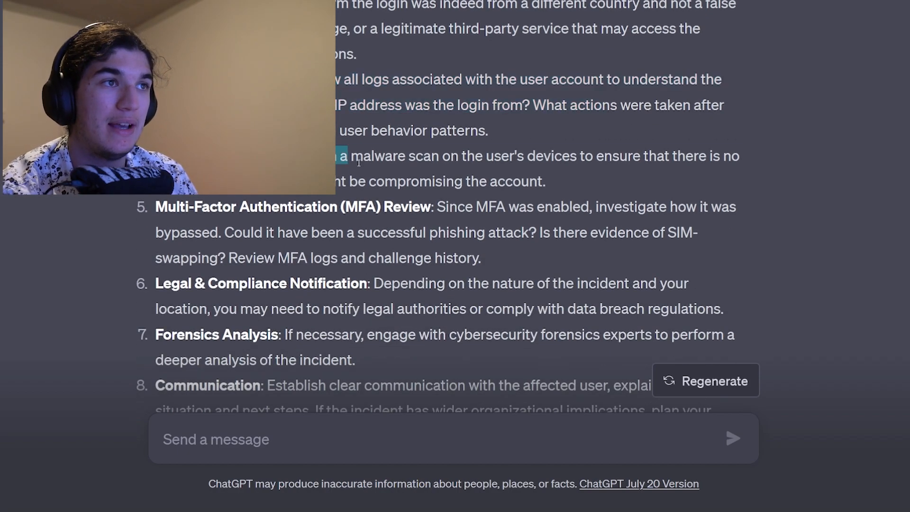
{"action": "left_click_drag", "start_coordinate": [337, 156], "coordinate": [446, 182]}
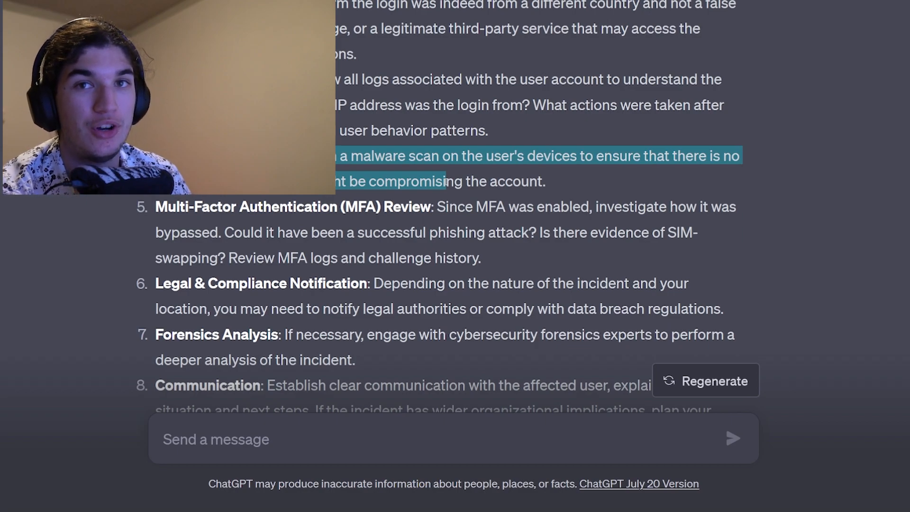
{"action": "left_click_drag", "start_coordinate": [168, 207], "coordinate": [511, 207]}
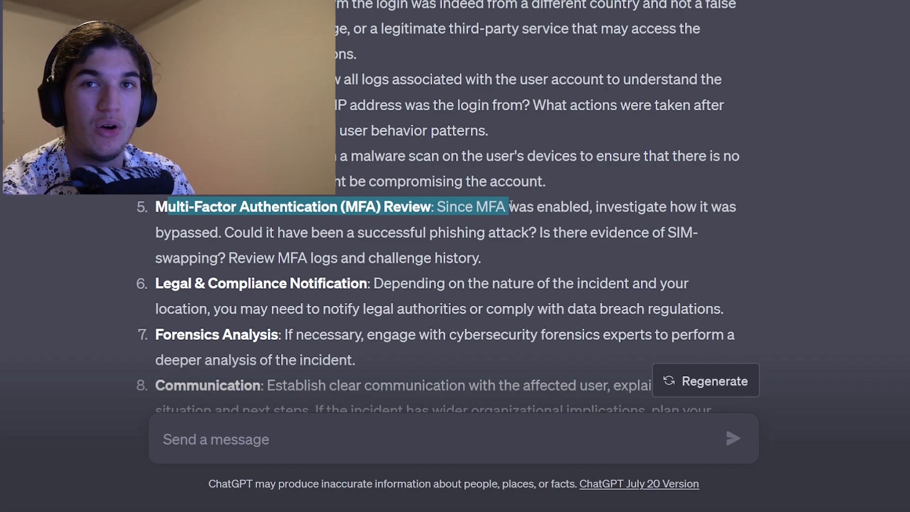
Examine the remaining response steps, from legal notification and forensics through documentation, account re-enabling and monitoring, to the closing guidelines.
{"action": "scroll", "coordinate": [379, 194], "scroll_direction": "down", "scroll_amount": 2}
{"action": "left_click_drag", "start_coordinate": [168, 172], "coordinate": [389, 187]}
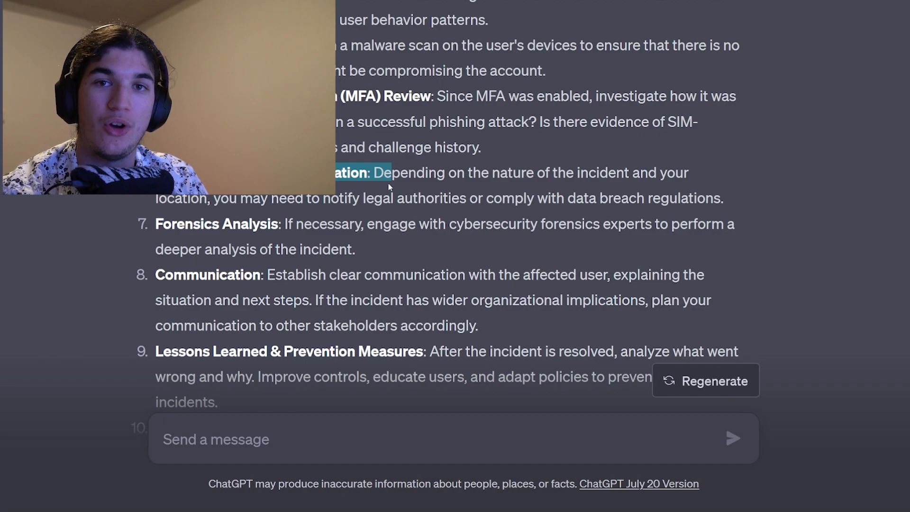
{"action": "left_click_drag", "start_coordinate": [193, 224], "coordinate": [278, 224]}
{"action": "scroll", "coordinate": [271, 220], "scroll_direction": "down", "scroll_amount": 2}
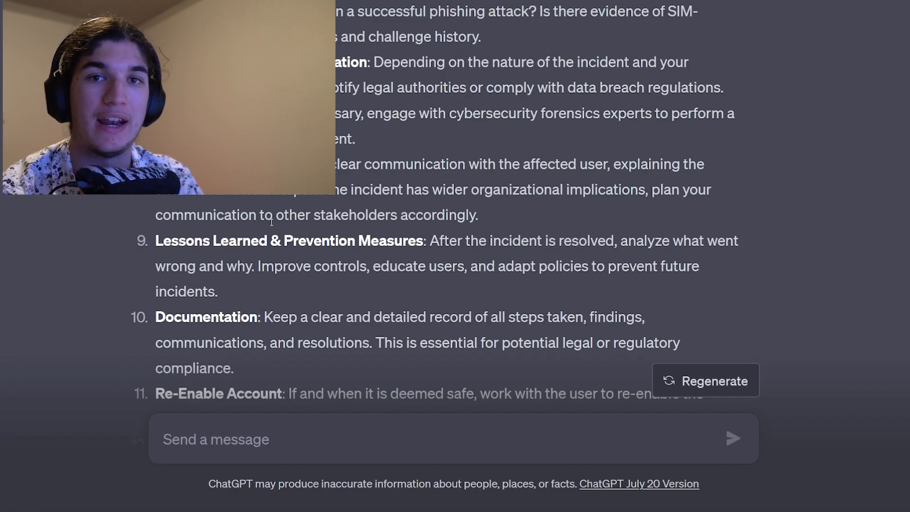
{"action": "scroll", "coordinate": [266, 213], "scroll_direction": "down", "scroll_amount": 6}
{"action": "left_click_drag", "start_coordinate": [285, 28], "coordinate": [580, 228]}
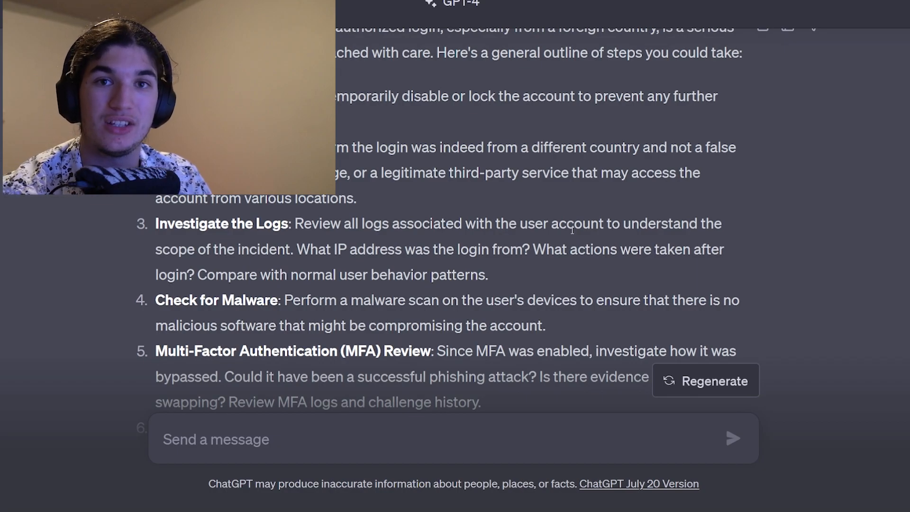
{"action": "scroll", "coordinate": [187, 291], "scroll_direction": "down", "scroll_amount": 9}
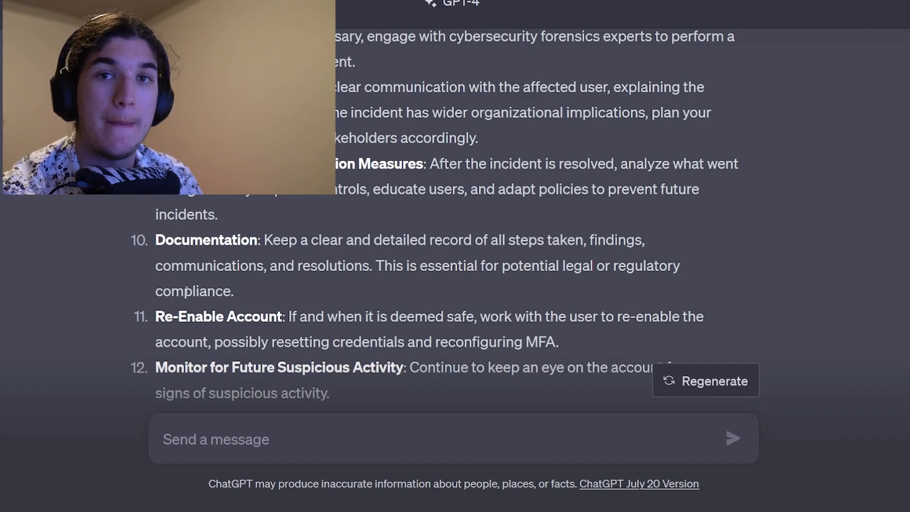
{"action": "scroll", "coordinate": [454, 441], "scroll_direction": "down", "scroll_amount": 5}
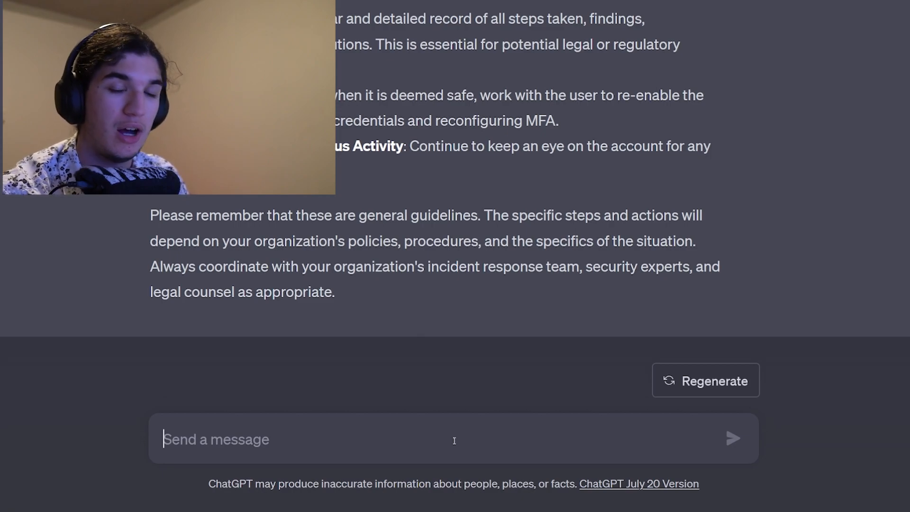
Ask which 5 certs are best to take for a new cyber security analyst wanting to increase their learning, and review the recommendations.
{"action": "type", "text": "w"}
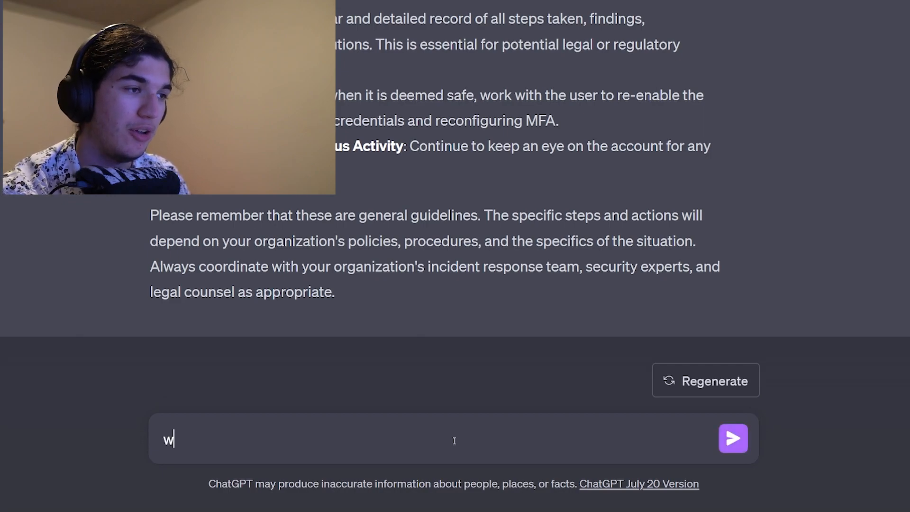
{"action": "key", "text": "BackSpace"}
{"action": "type", "text": "im a new"}
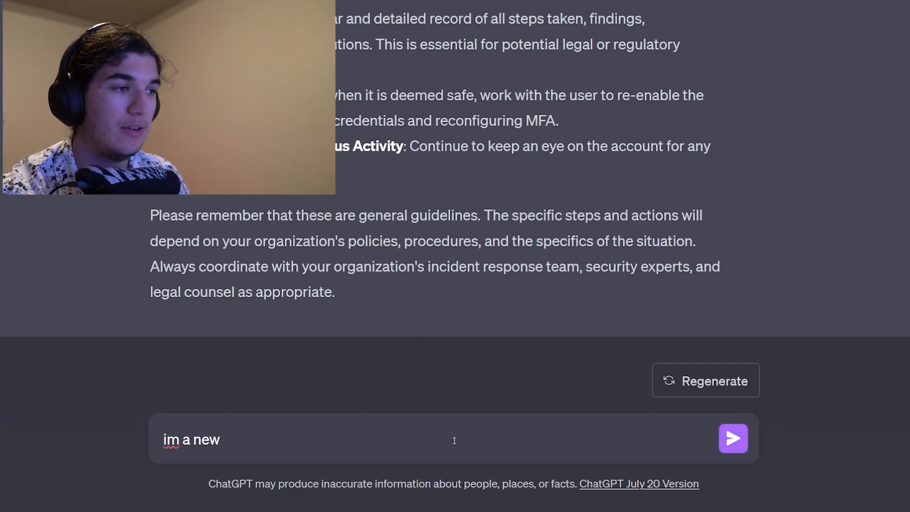
{"action": "type", "text": " cyber securtiy "}
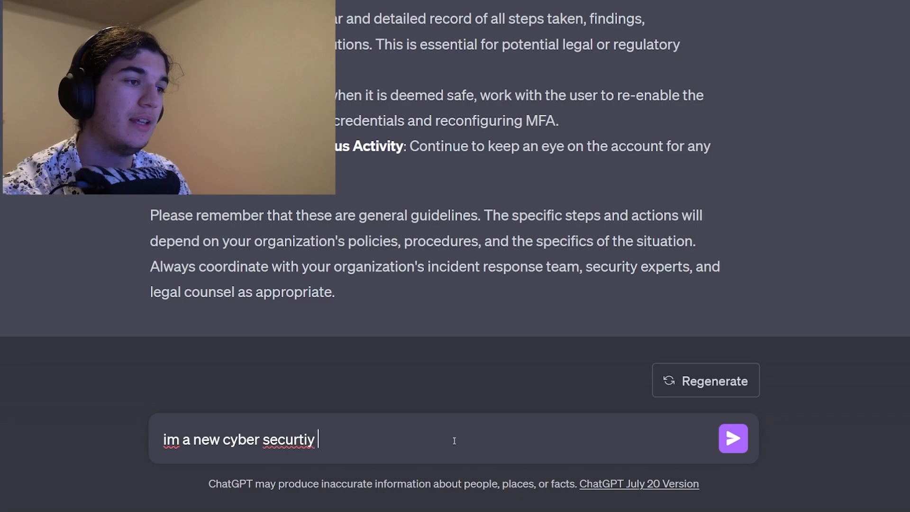
{"action": "type", "text": "analyst and i want to increase my learning, what certs are bes"}
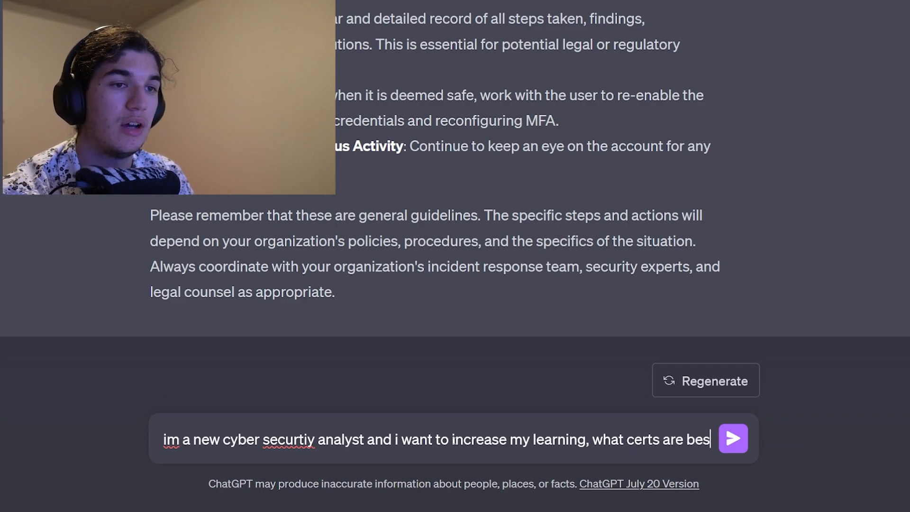
{"action": "type", "text": "t to take? i need 5 please"}
{"action": "key", "text": "Return"}
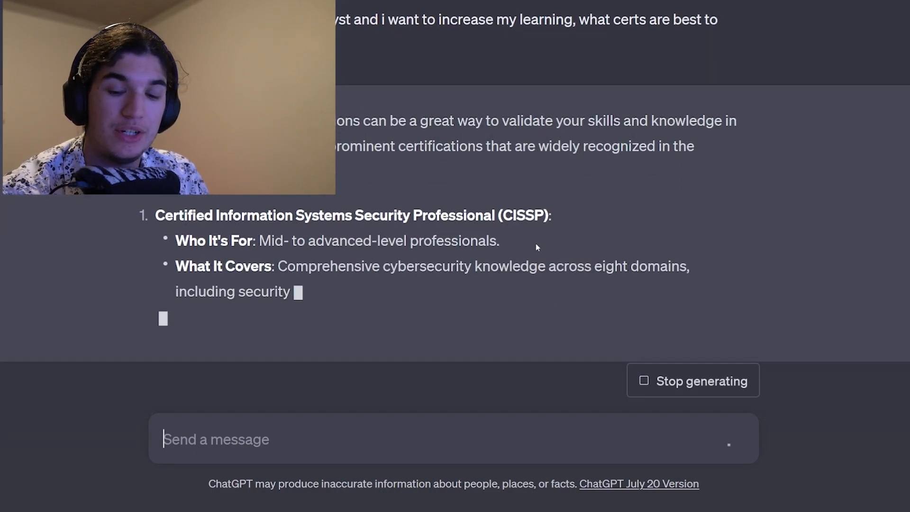
{"action": "left_click_drag", "start_coordinate": [503, 190], "coordinate": [564, 192]}
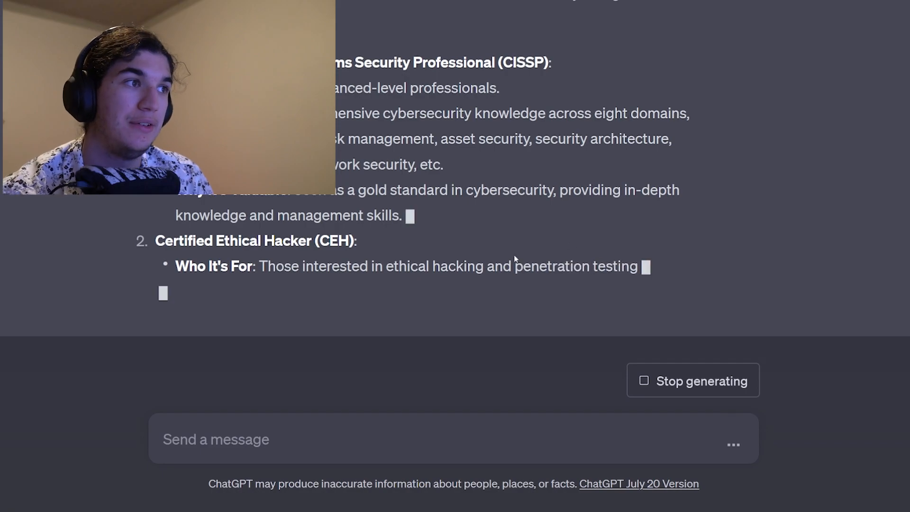
{"action": "left_click_drag", "start_coordinate": [302, 216], "coordinate": [448, 240]}
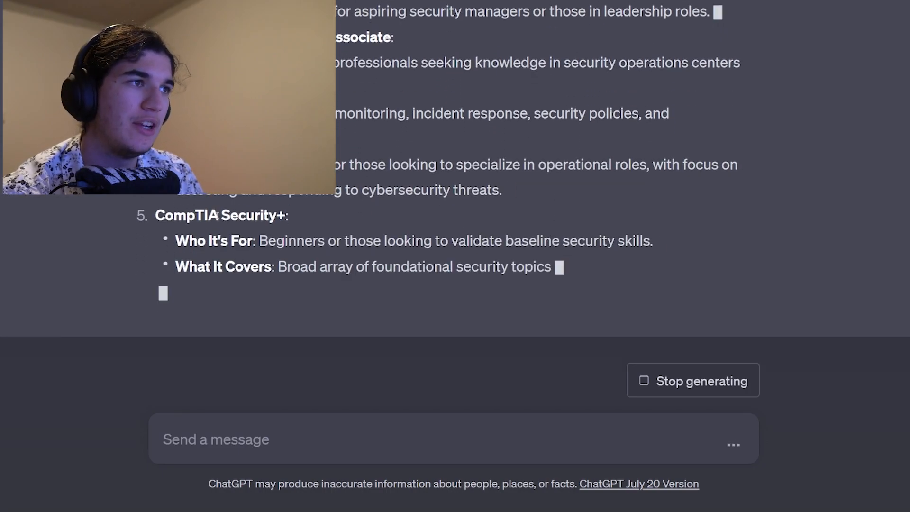
{"action": "left_click_drag", "start_coordinate": [398, 190], "coordinate": [506, 191]}
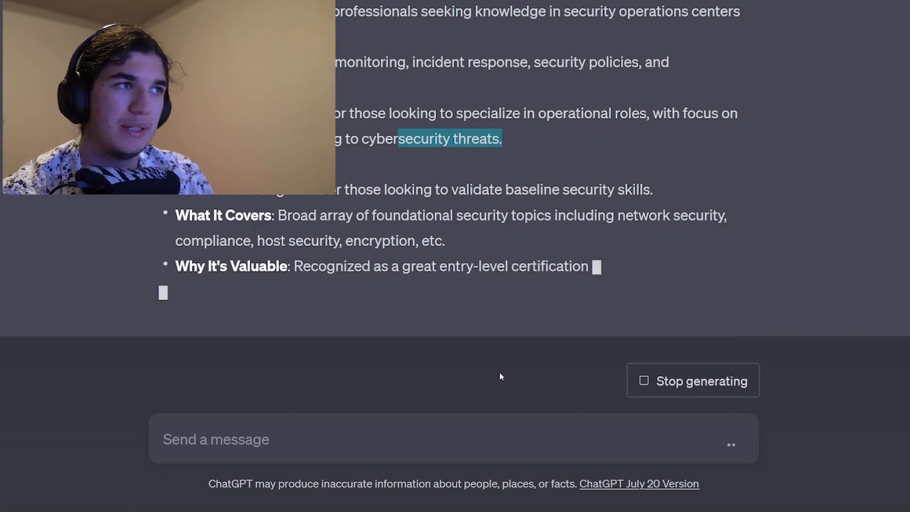